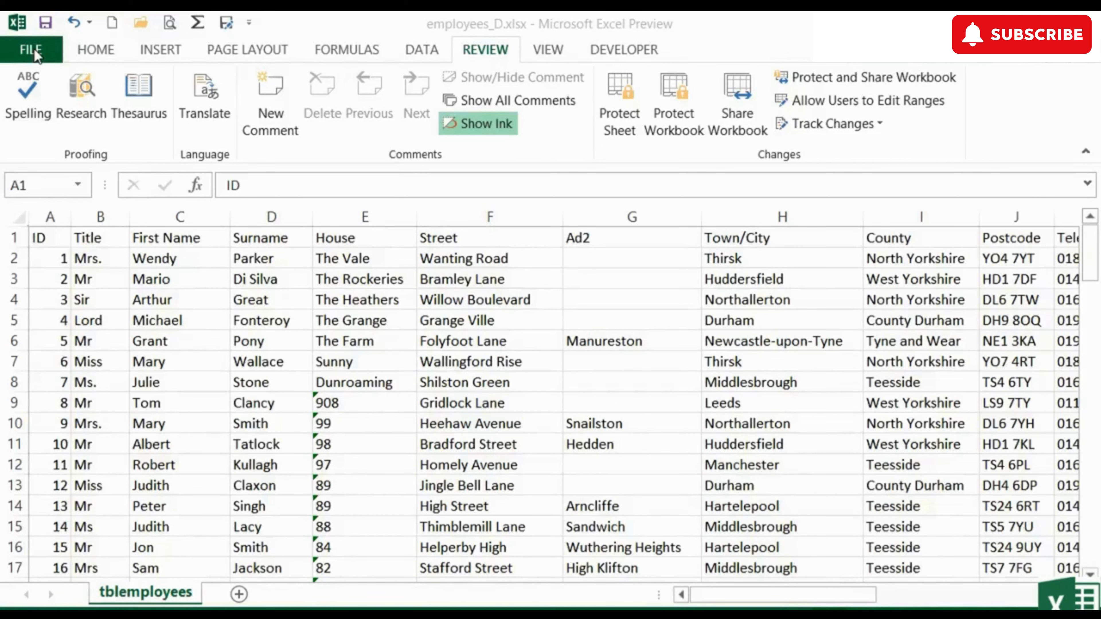
- Bring up the landscape, Letter-size print preview of the employee list via the Quick Access Toolbar
left_click(34, 48)
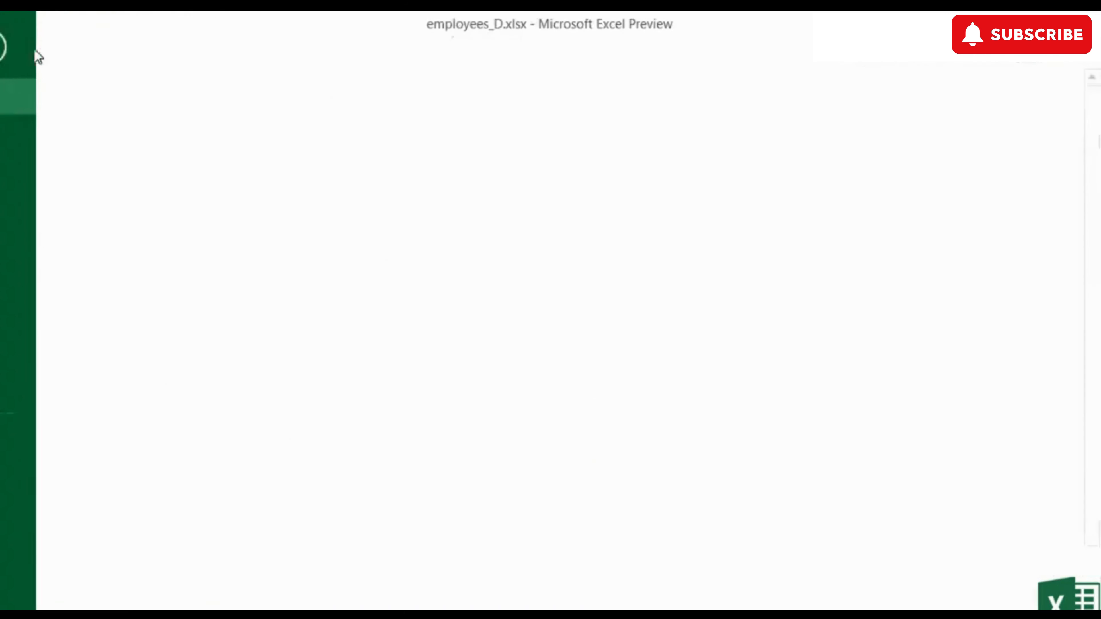
left_click(48, 271)
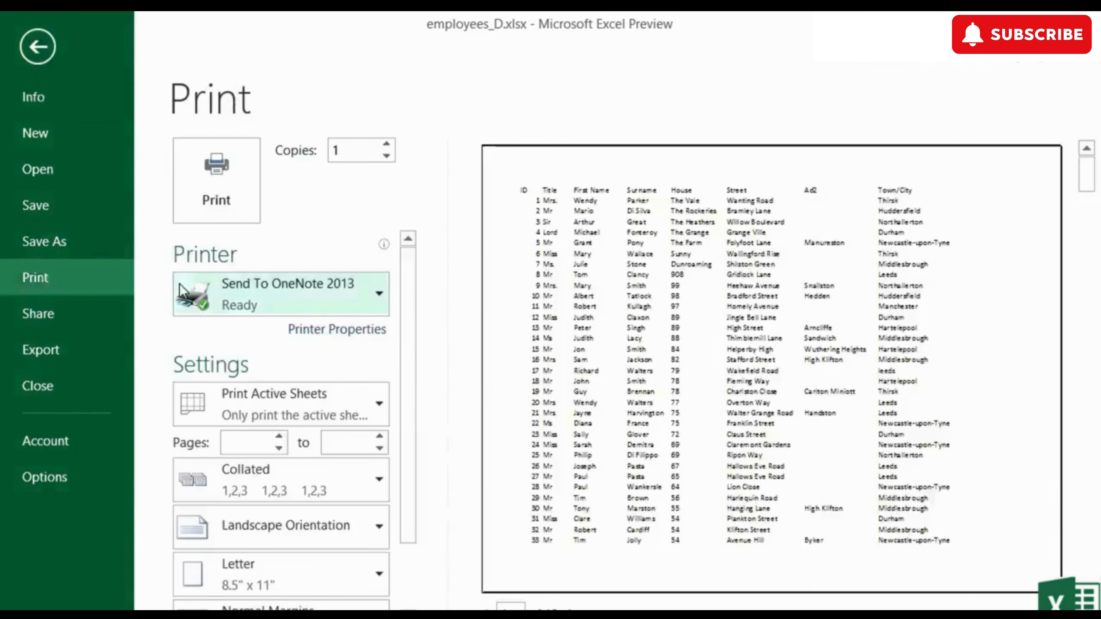
left_click(47, 57)
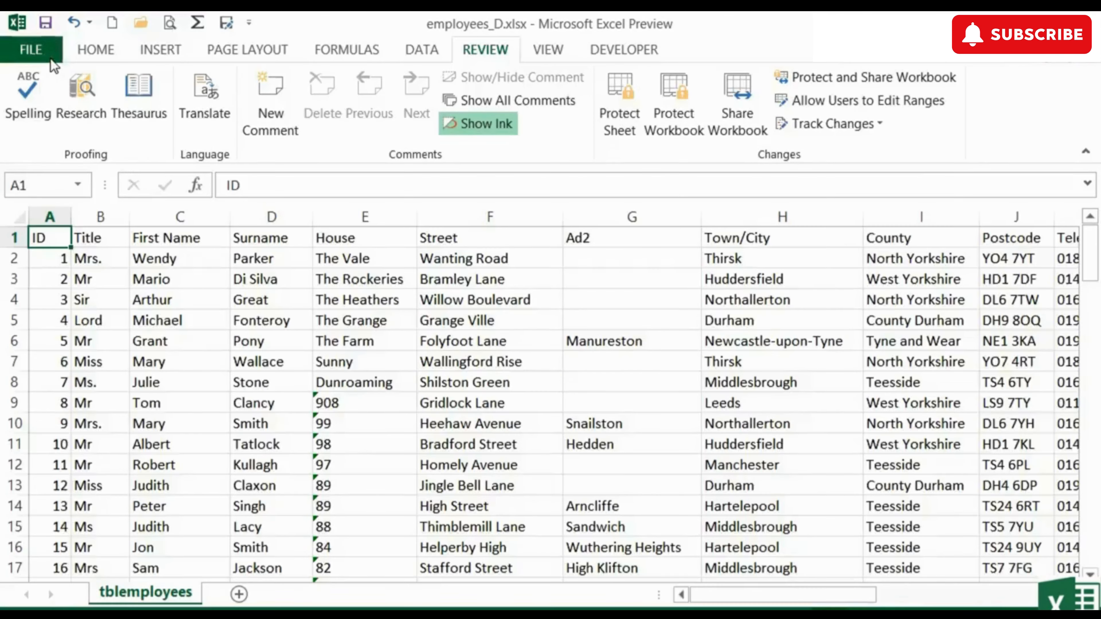
left_click(170, 23)
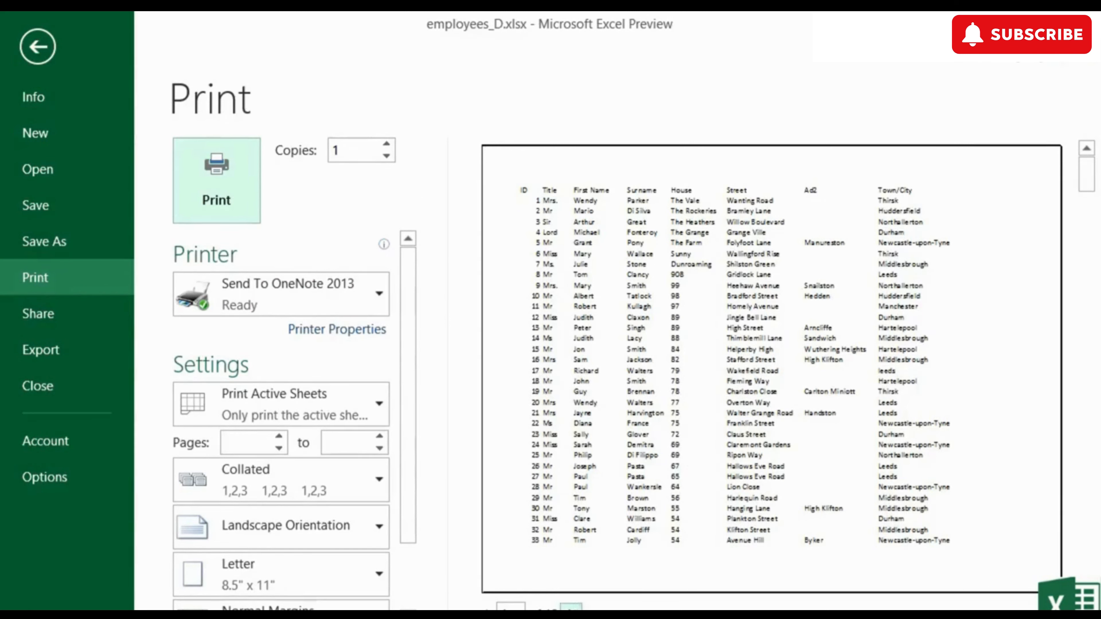
left_click(571, 609)
left_click(571, 609)
left_click(485, 609)
left_click(486, 609)
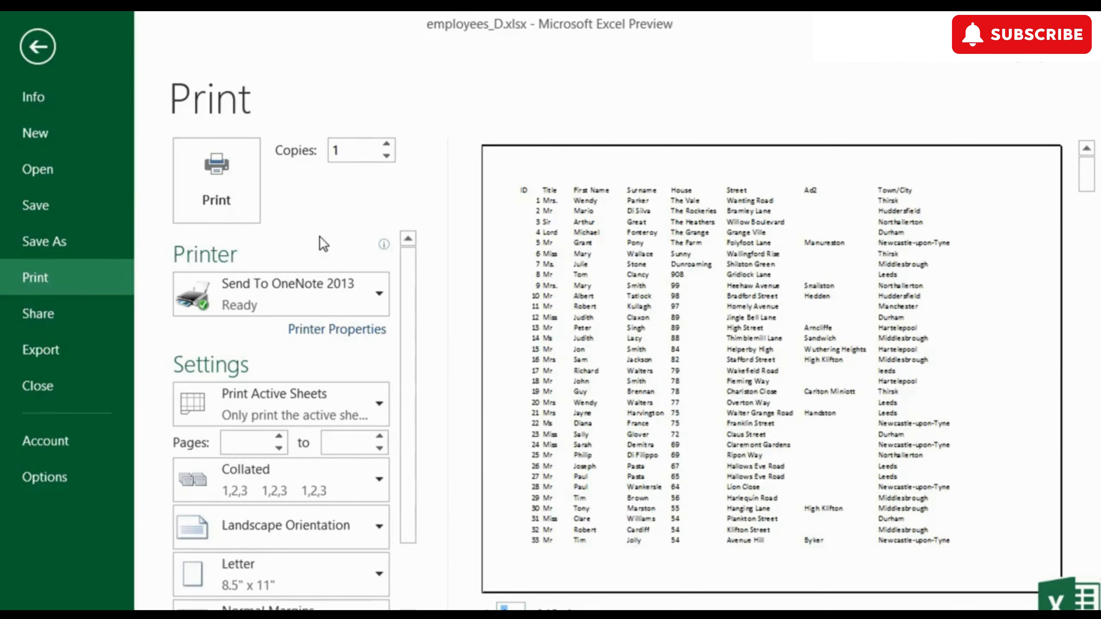
left_click(374, 295)
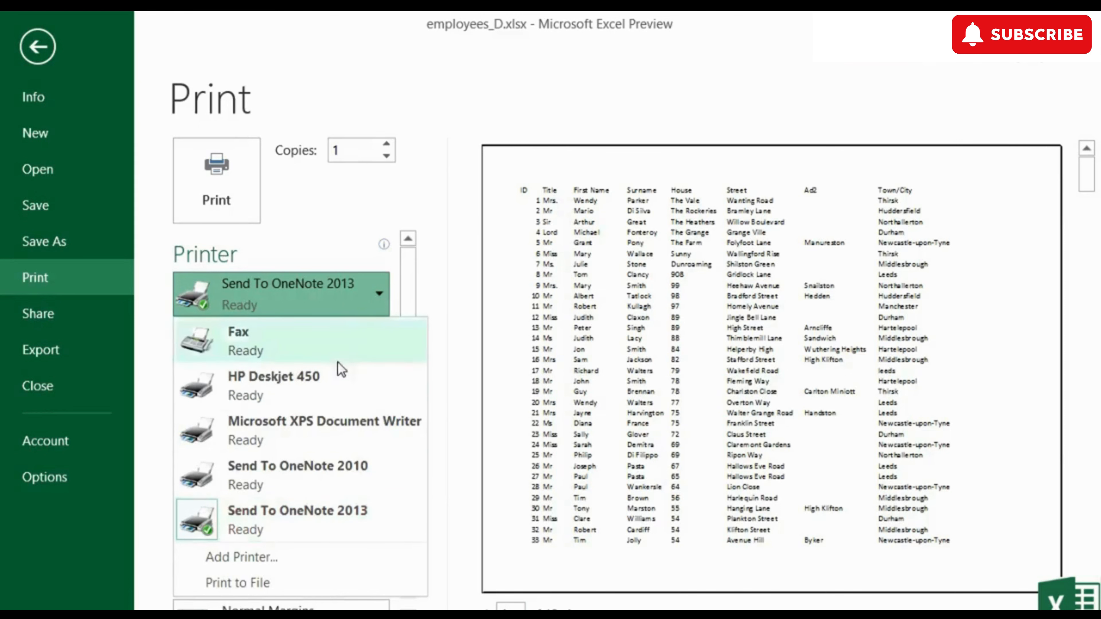
left_click(382, 264)
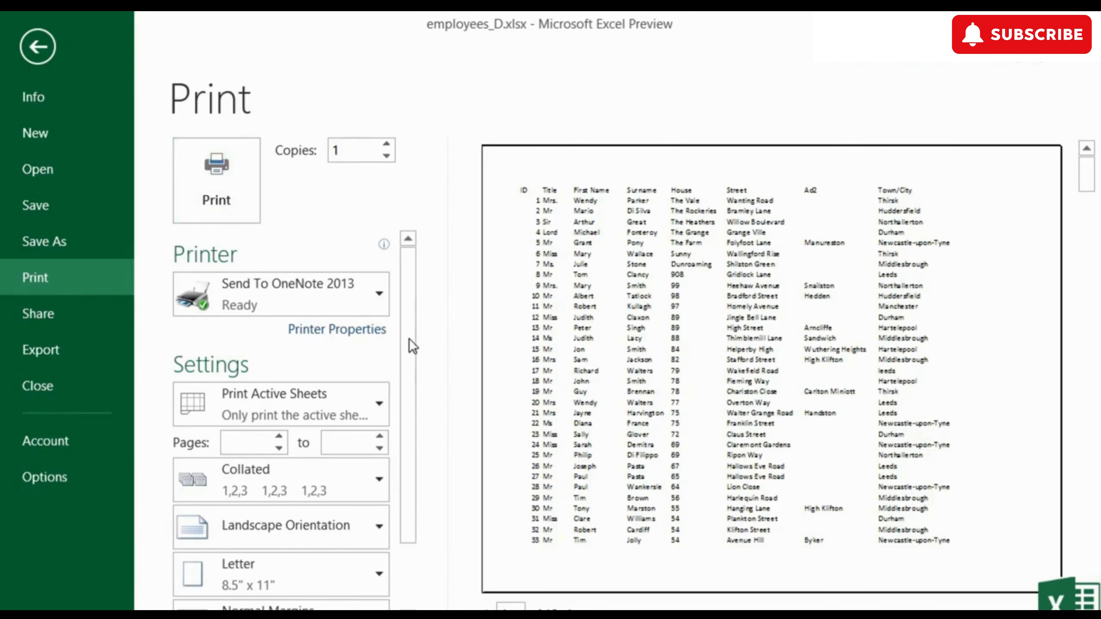
left_click_drag(409, 338, 404, 421)
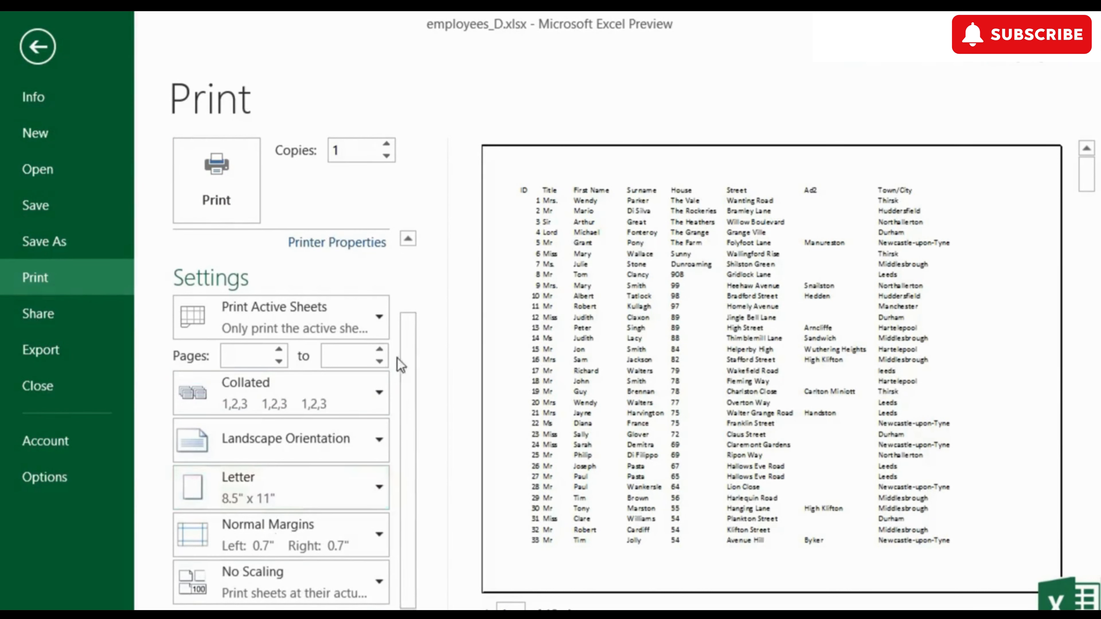
left_click(380, 330)
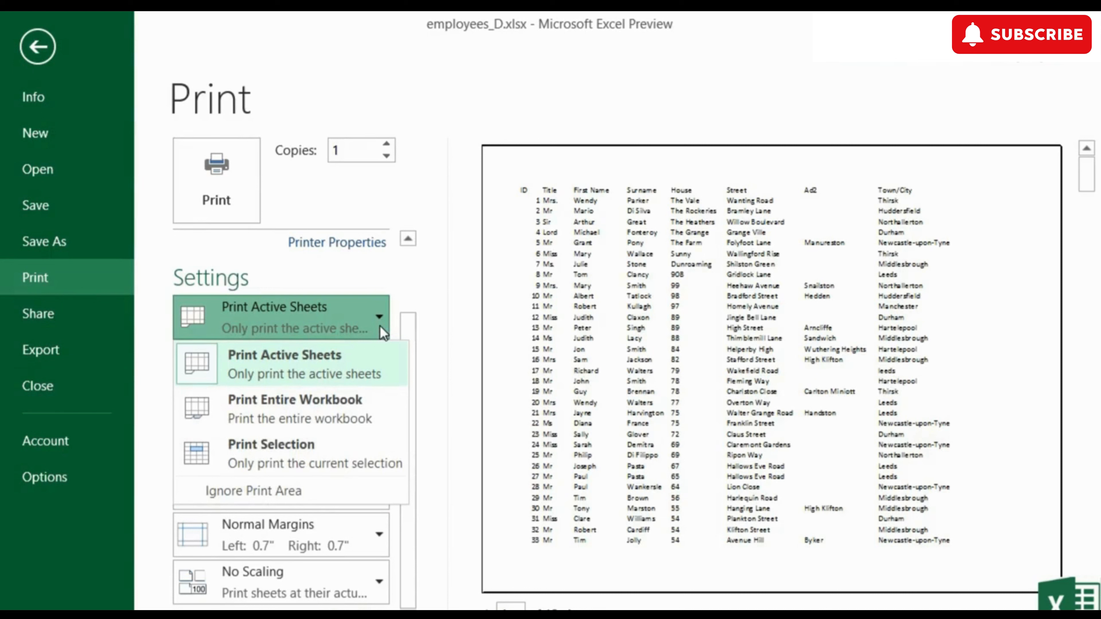
left_click(386, 327)
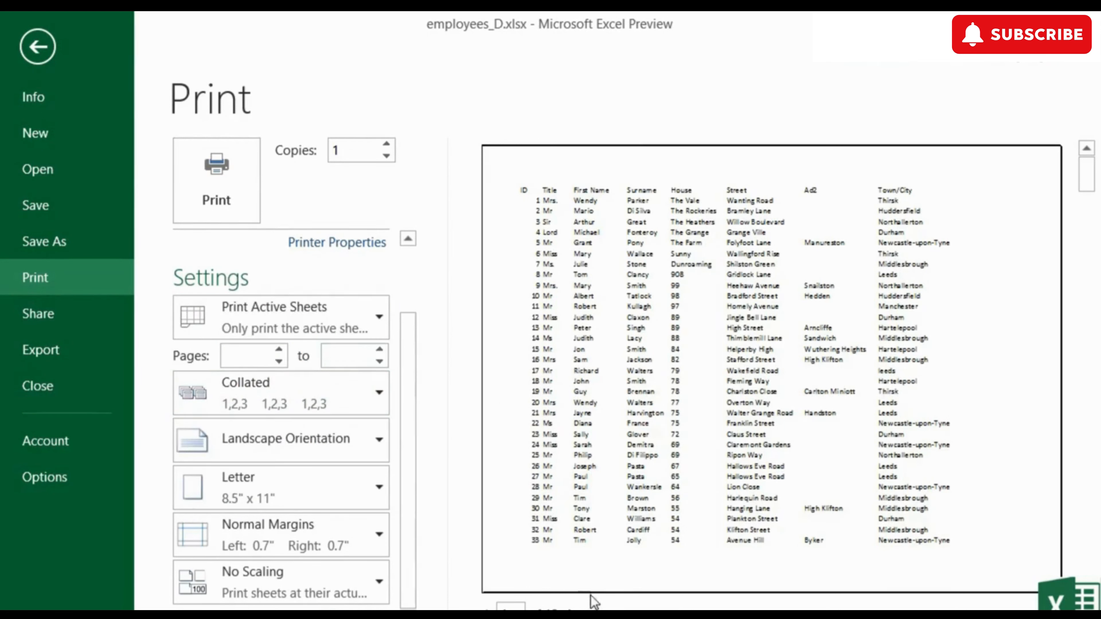
left_click(571, 608)
left_click(572, 607)
left_click(571, 607)
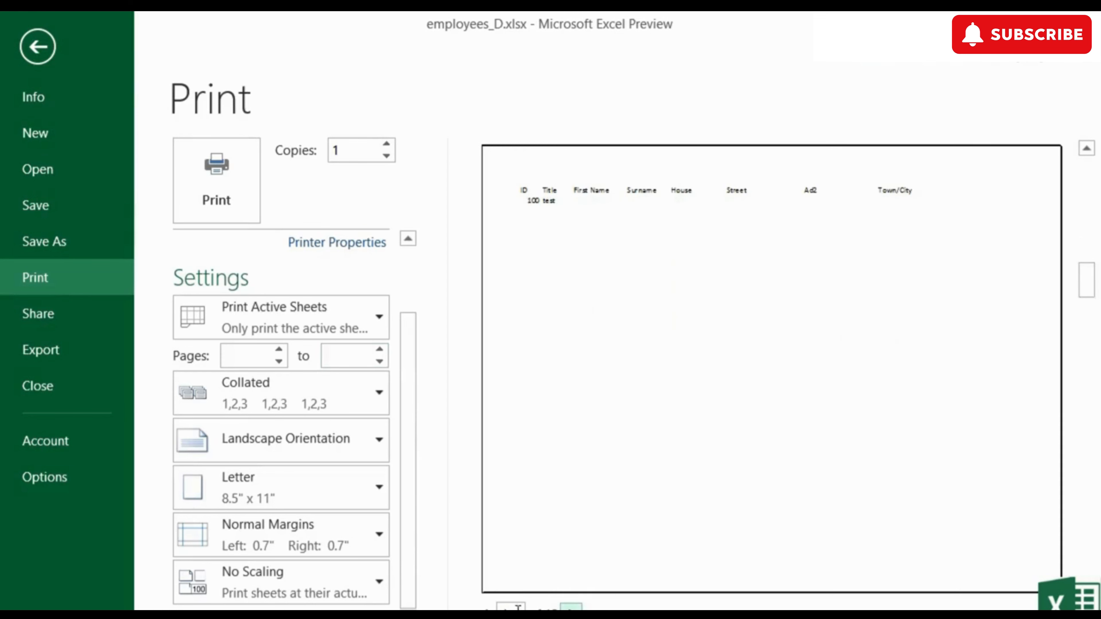
left_click(487, 608)
left_click(487, 608)
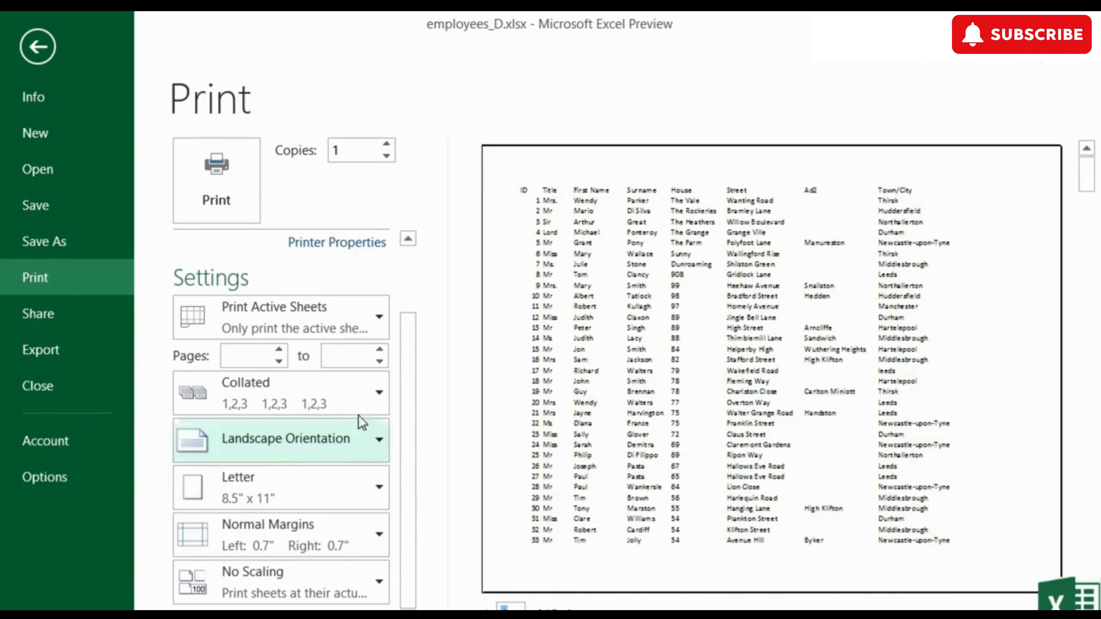
left_click(264, 356)
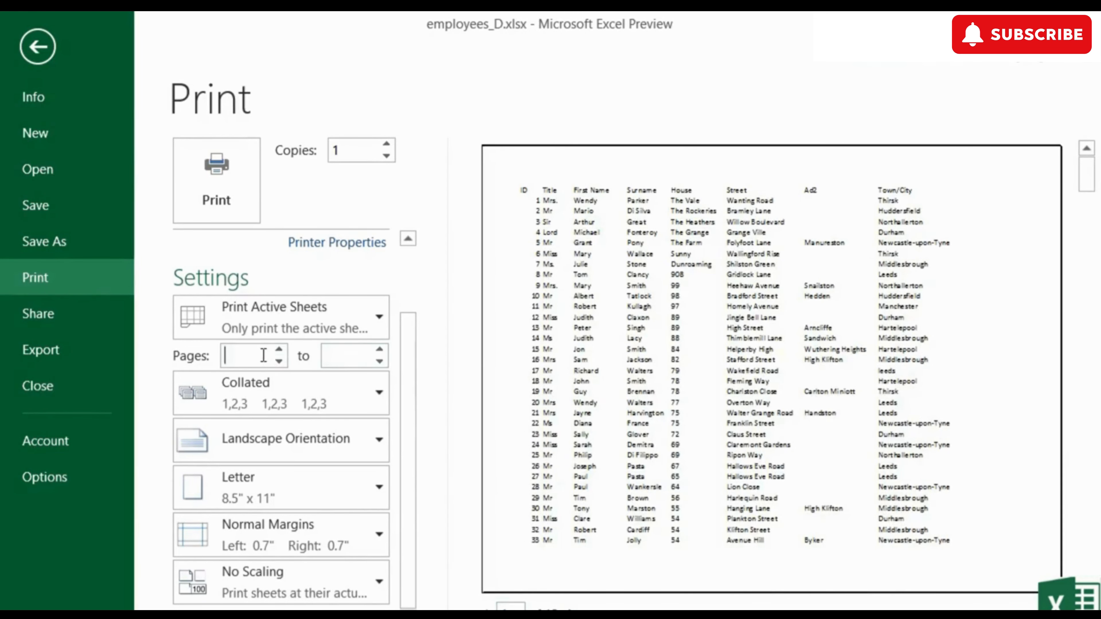
left_click(348, 356)
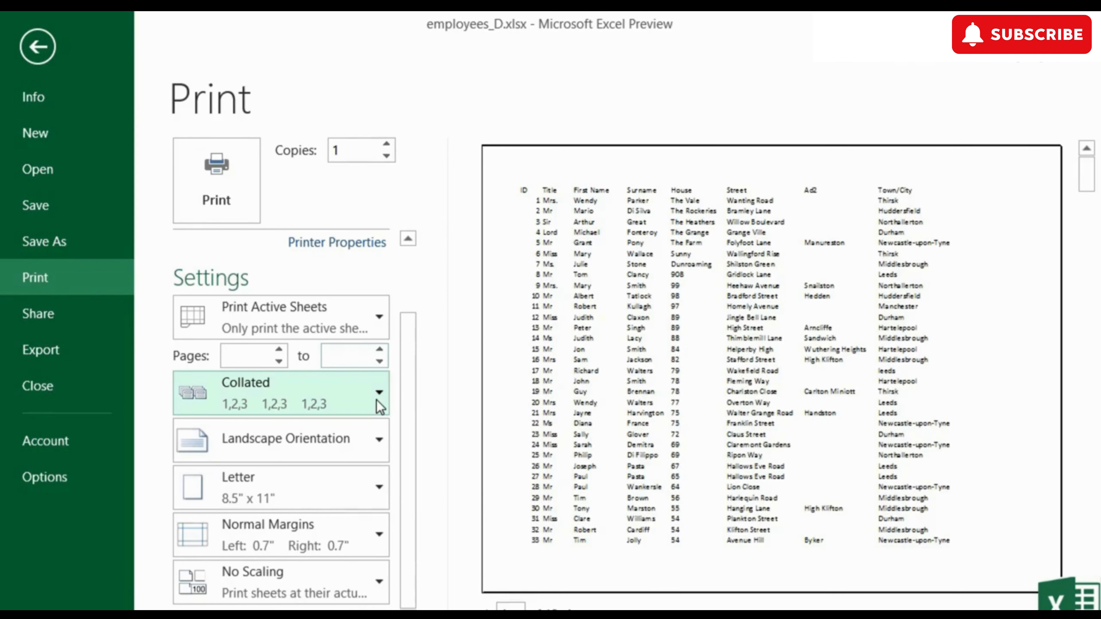
left_click(384, 446)
left_click(341, 482)
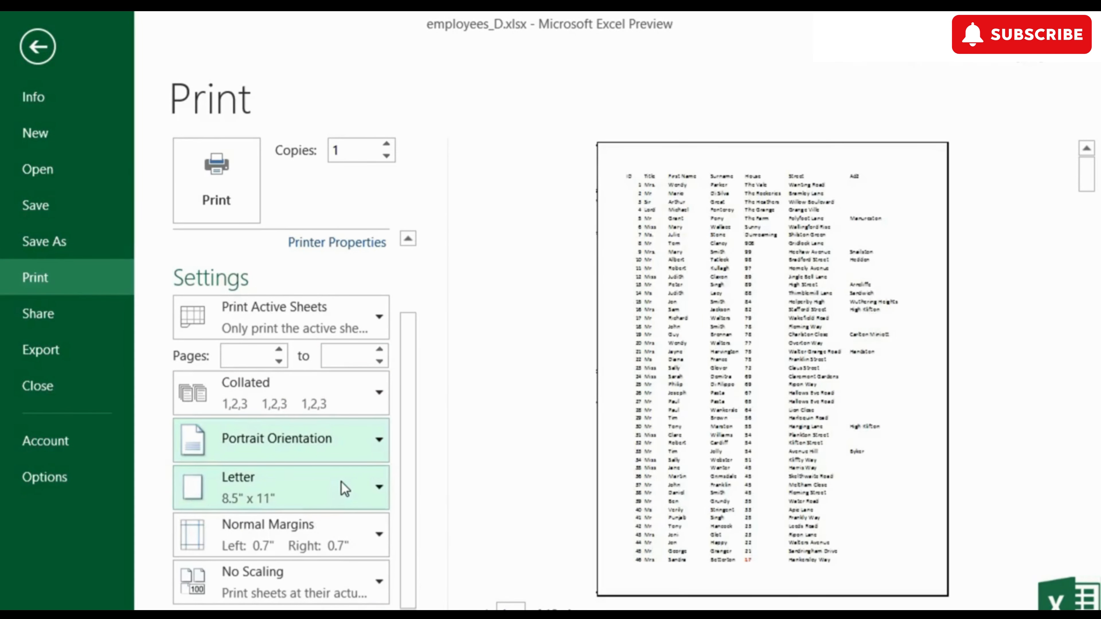
left_click(365, 452)
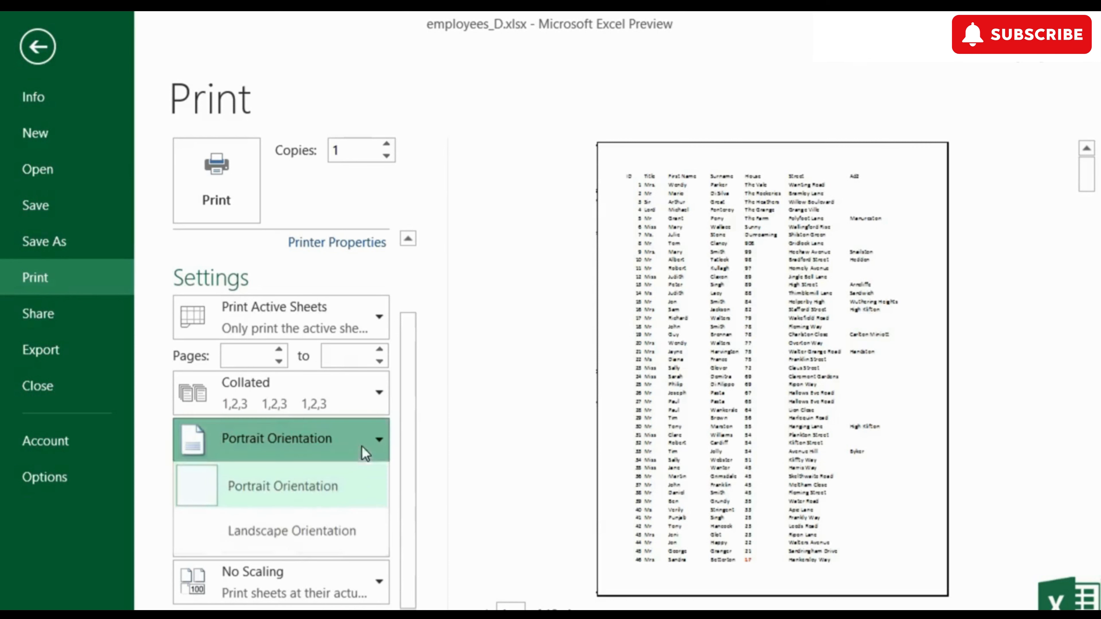
left_click(325, 533)
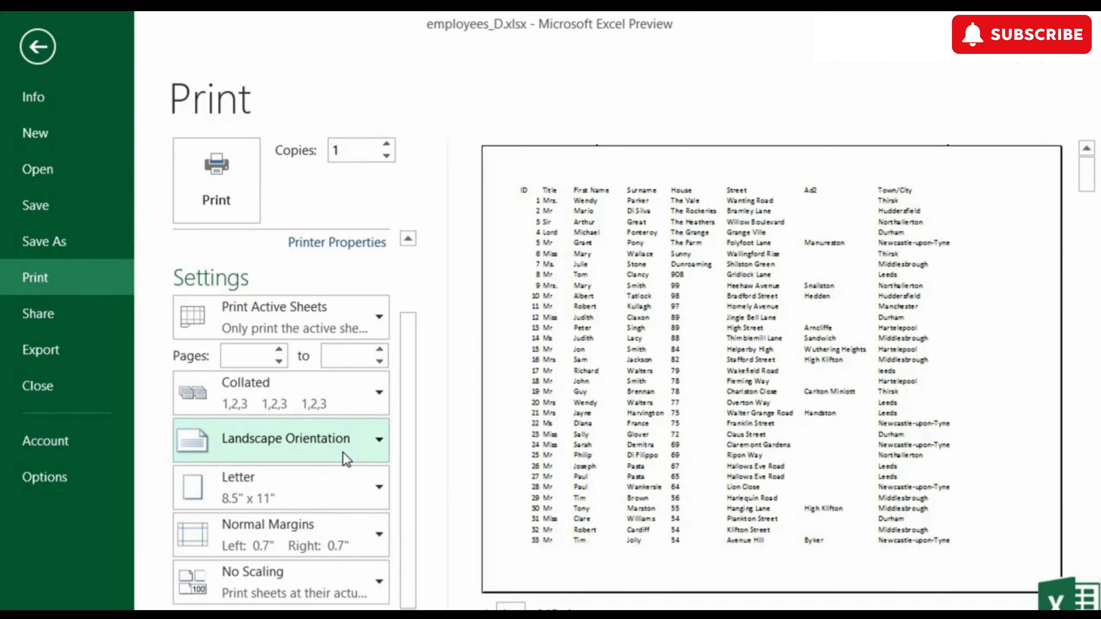
left_click(378, 496)
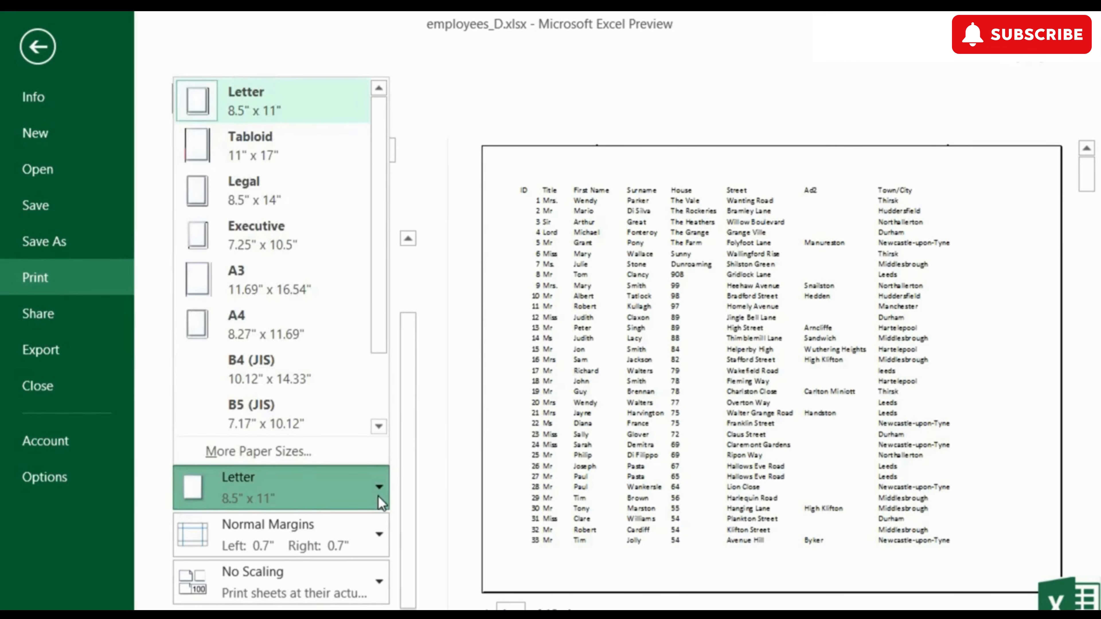
left_click(378, 496)
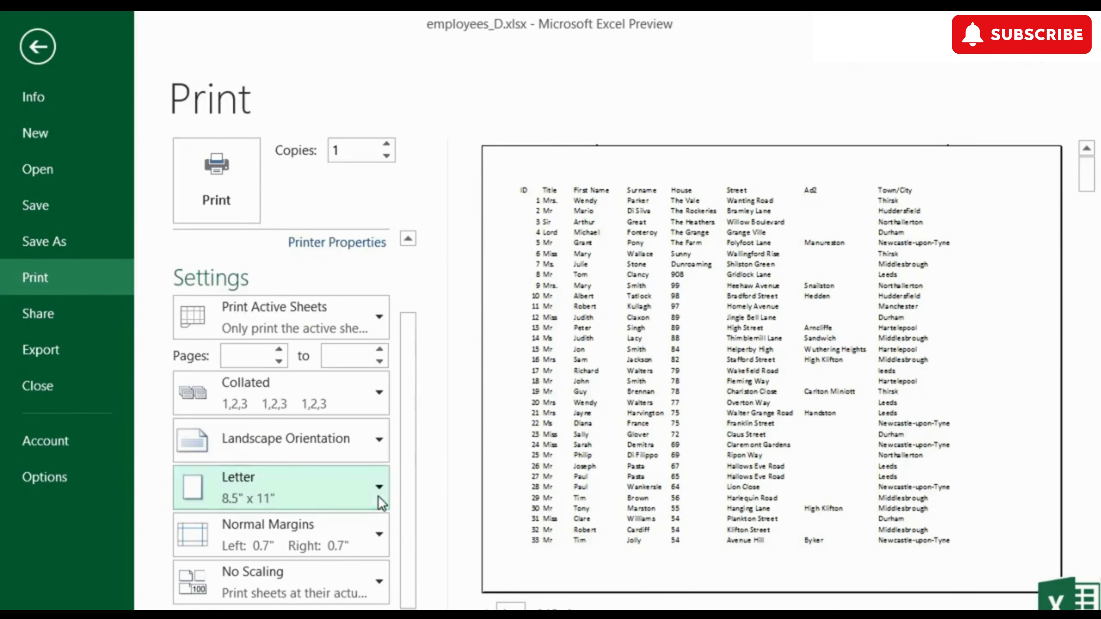
- Review the margin and scaling presets, keeping landscape Letter paper with No Scaling
left_click(379, 538)
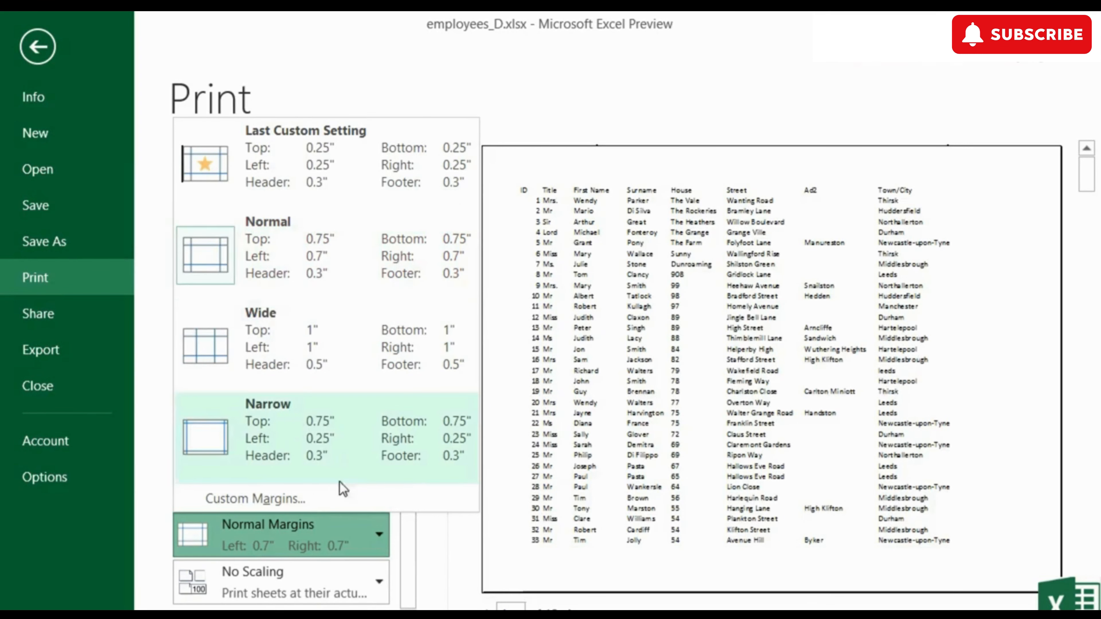
left_click(407, 587)
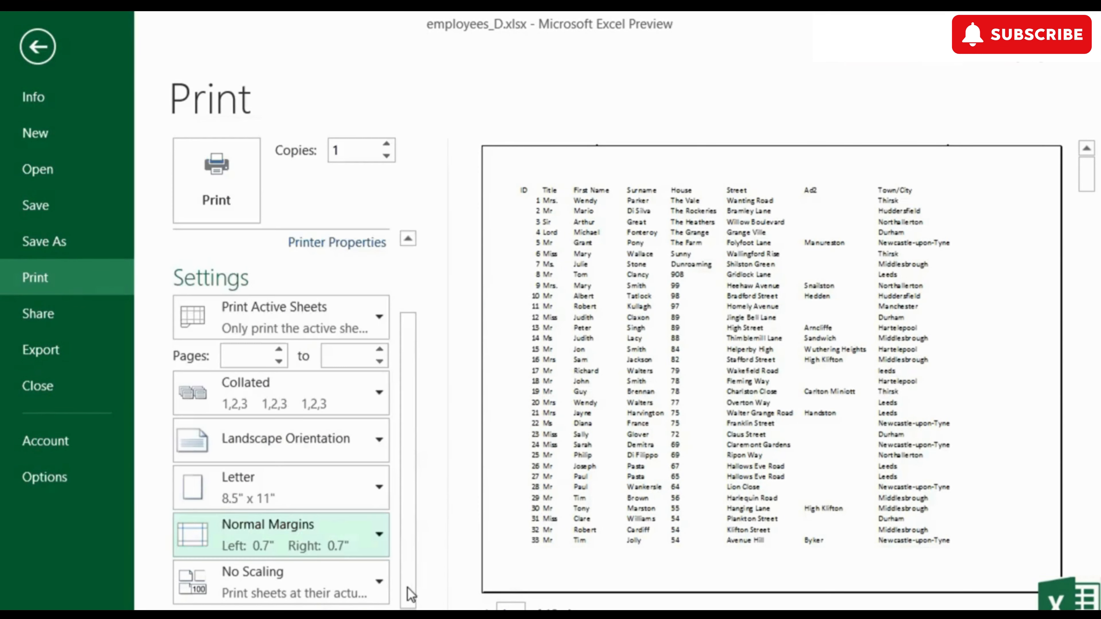
left_click(378, 584)
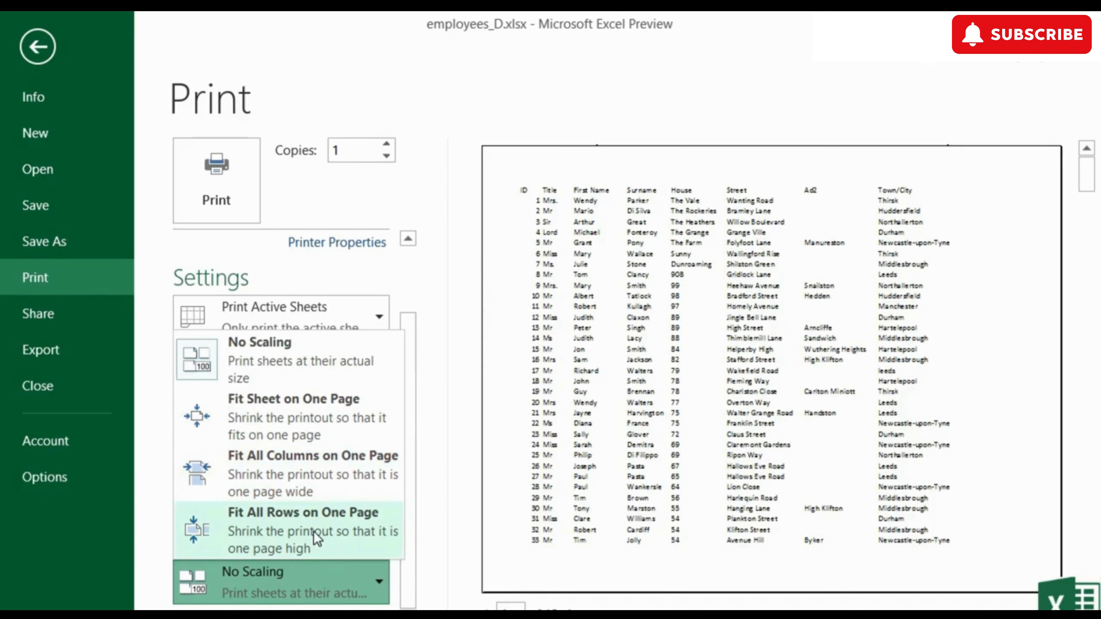
left_click(293, 368)
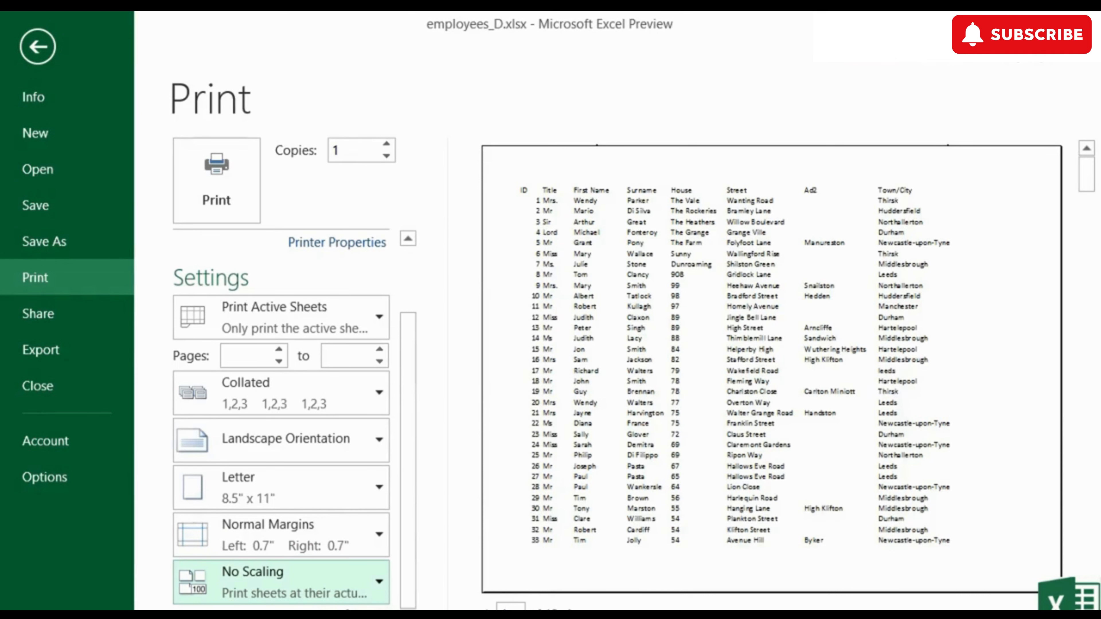
left_click(356, 616)
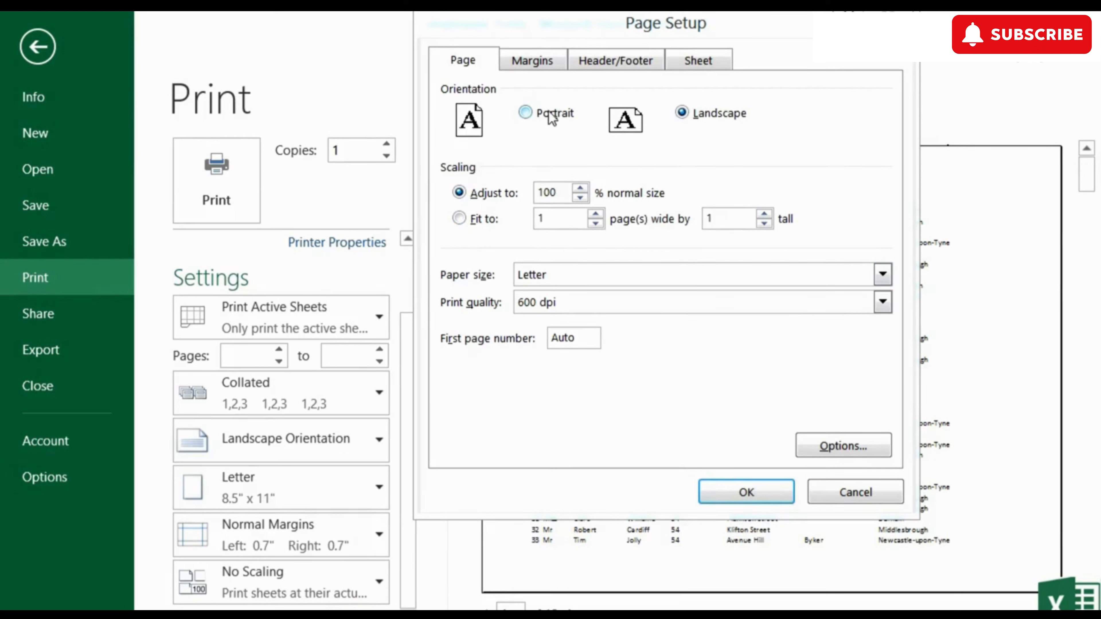
left_click(538, 61)
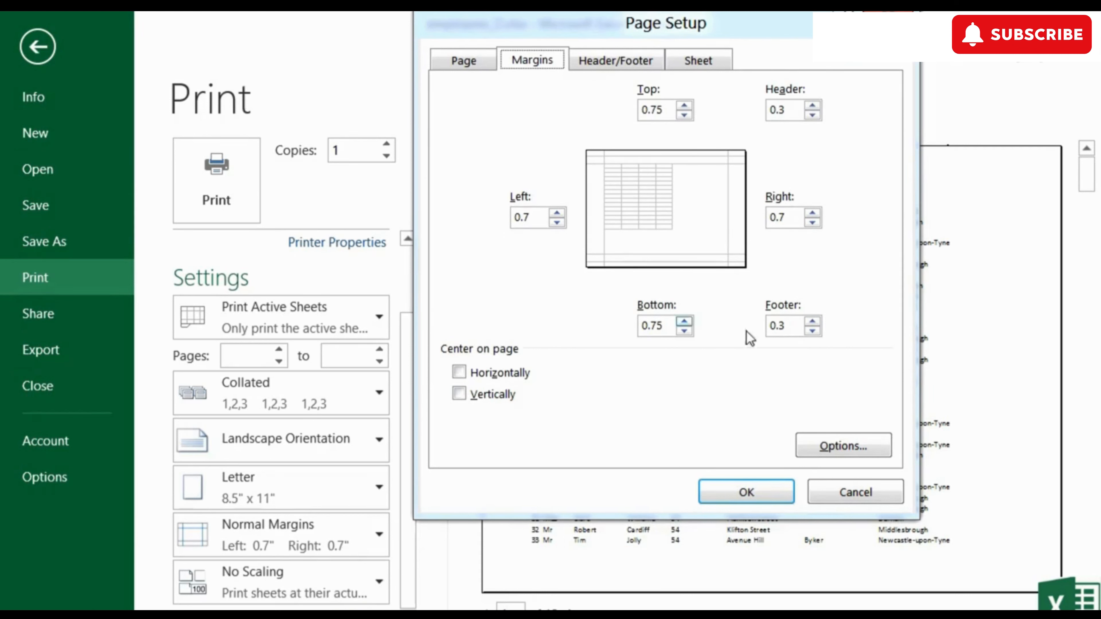
left_click(615, 60)
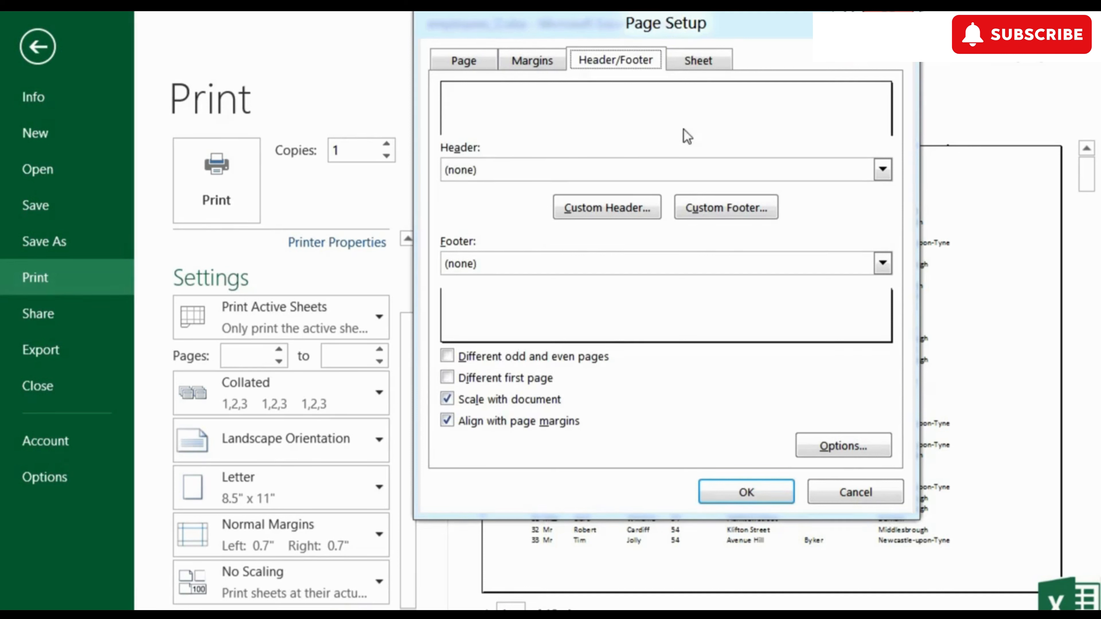
left_click(703, 61)
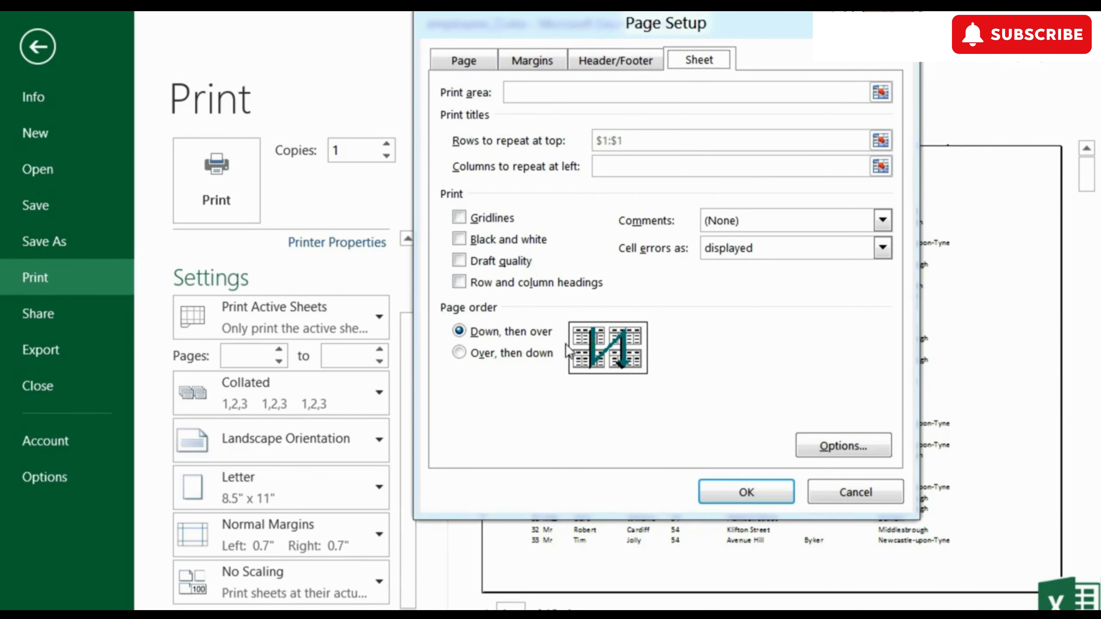
left_click(510, 355)
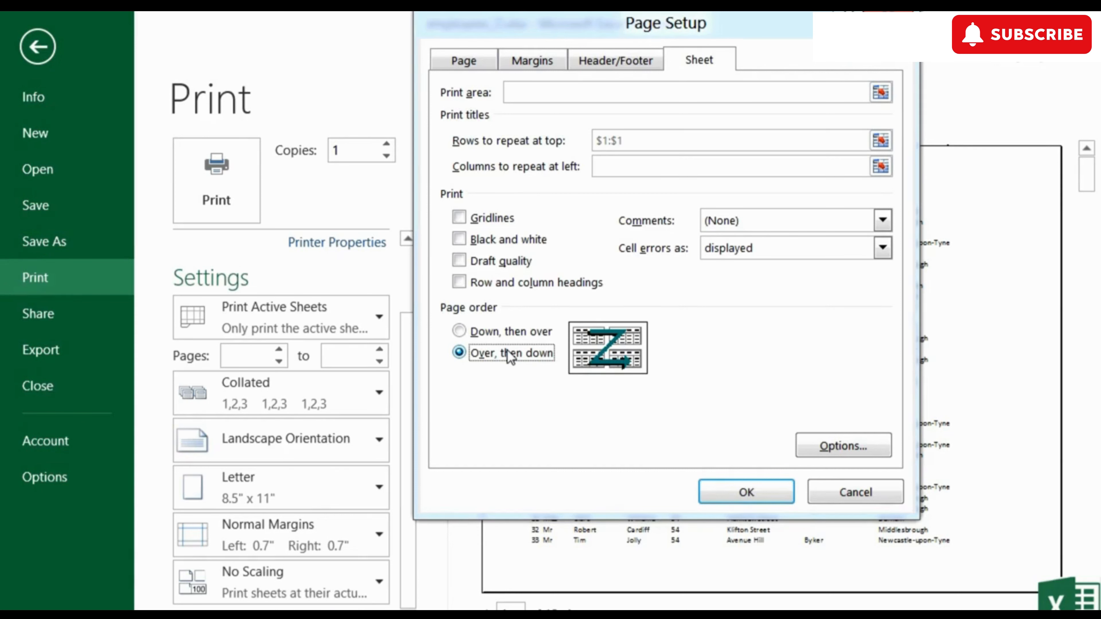
left_click(513, 334)
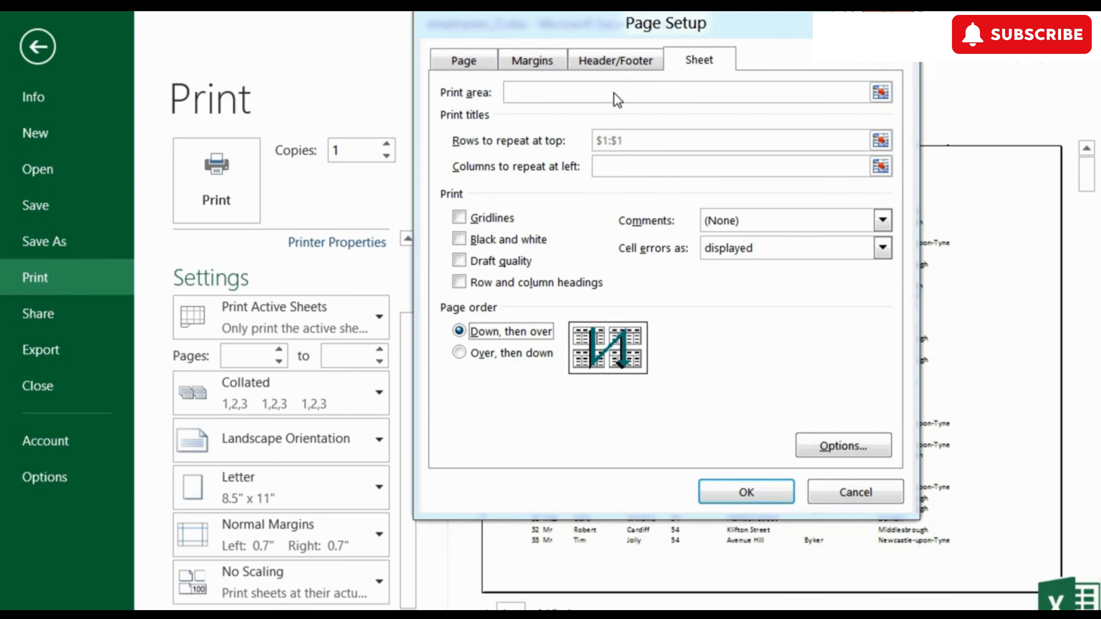
left_click(767, 498)
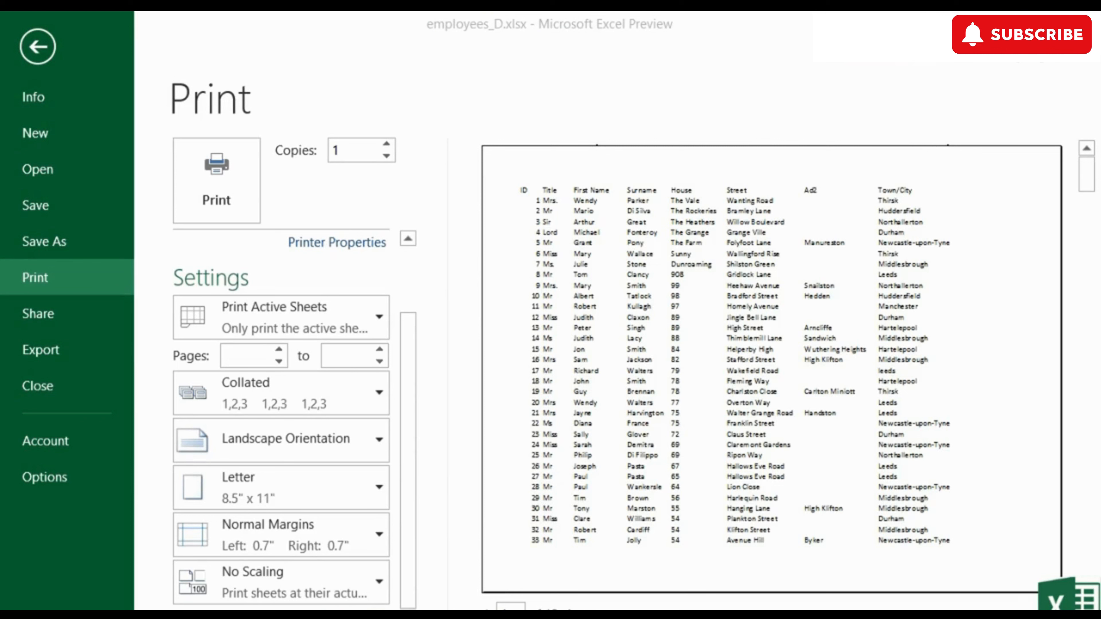
- Show margin guides and narrow the left margin to 0.25" and right to 0.58"
left_click(1064, 609)
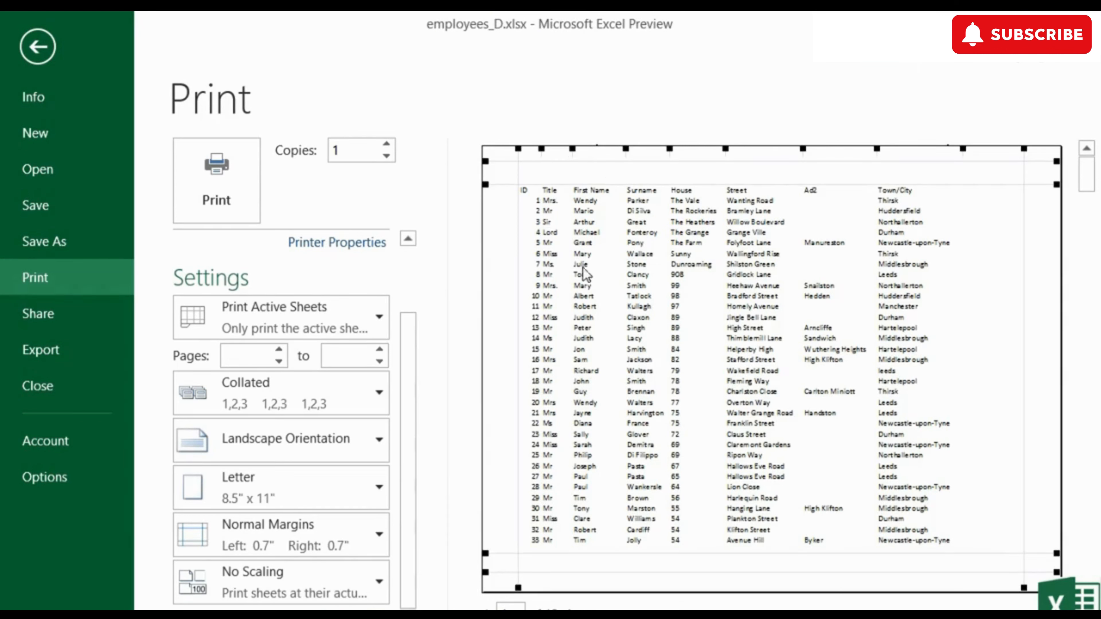
left_click_drag(519, 215, 503, 213)
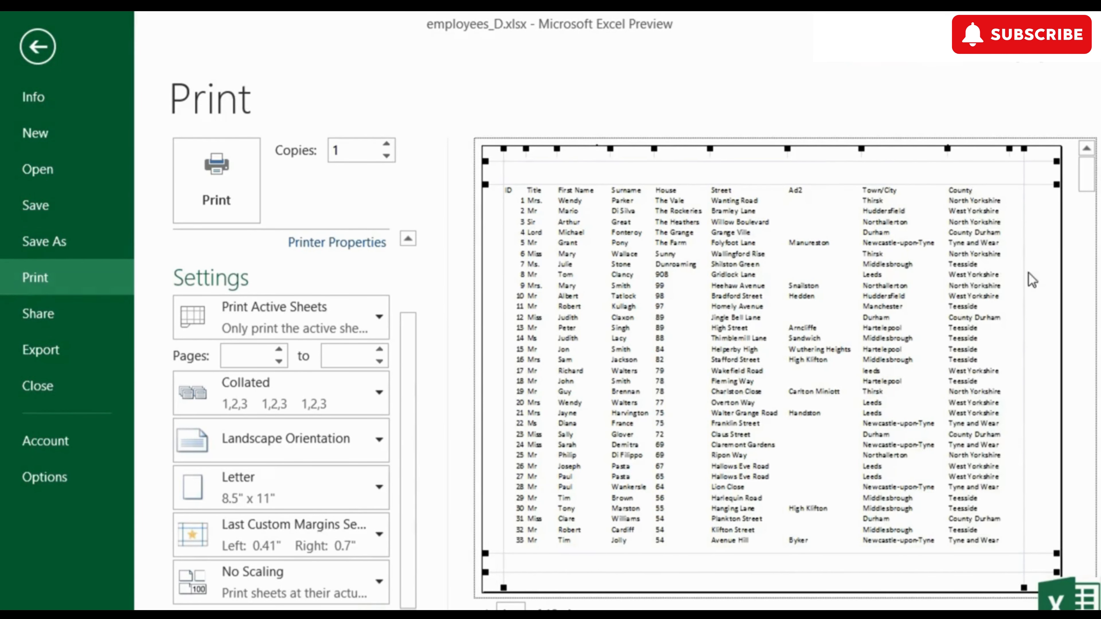
left_click_drag(1025, 271, 1049, 274)
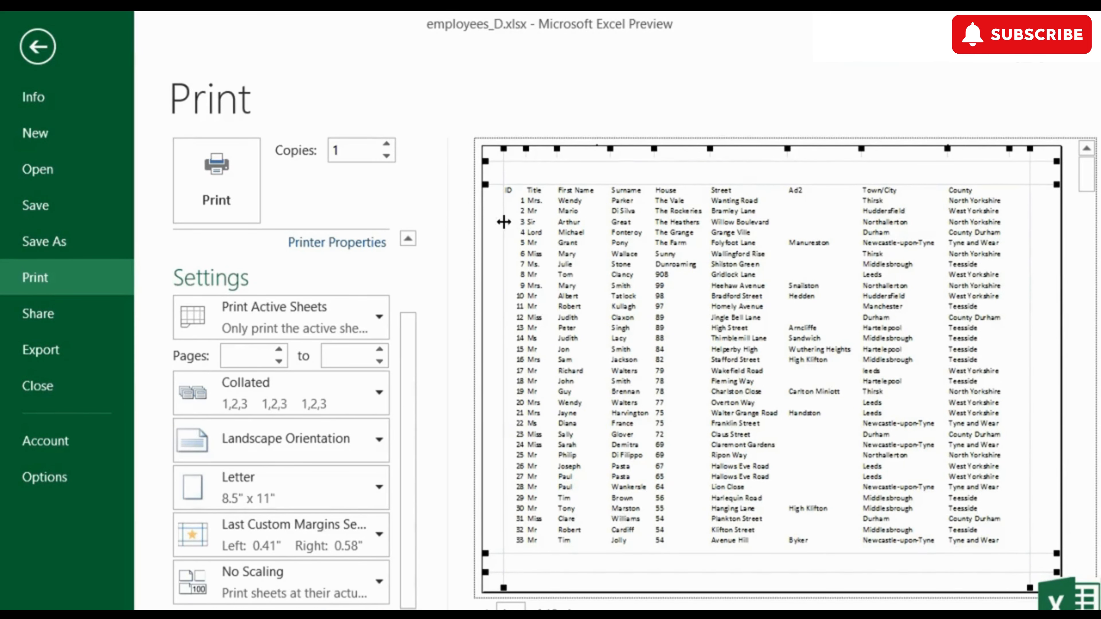
left_click_drag(497, 222, 491, 222)
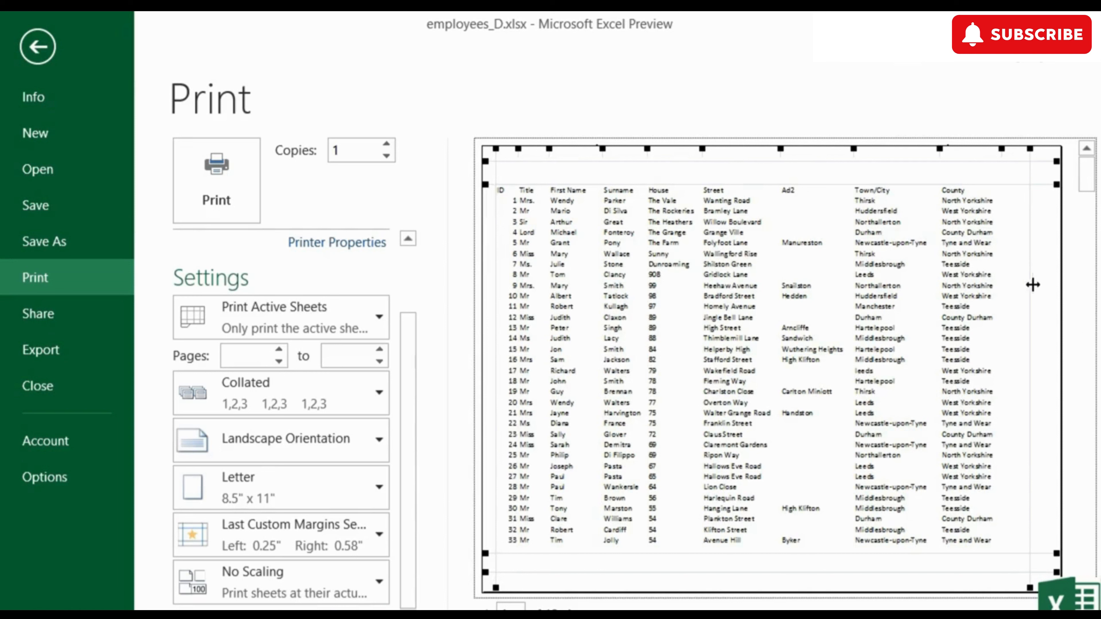
mouse_move(1042, 285)
left_mouse_down()
mouse_move(1030, 283)
mouse_move(1042, 284)
left_mouse_up()
- Tighten the top and bottom margins so rows up to ID 38 fit on page 1
mouse_move(508, 185)
left_mouse_down()
mouse_move(515, 157)
mouse_move(511, 169)
left_mouse_up()
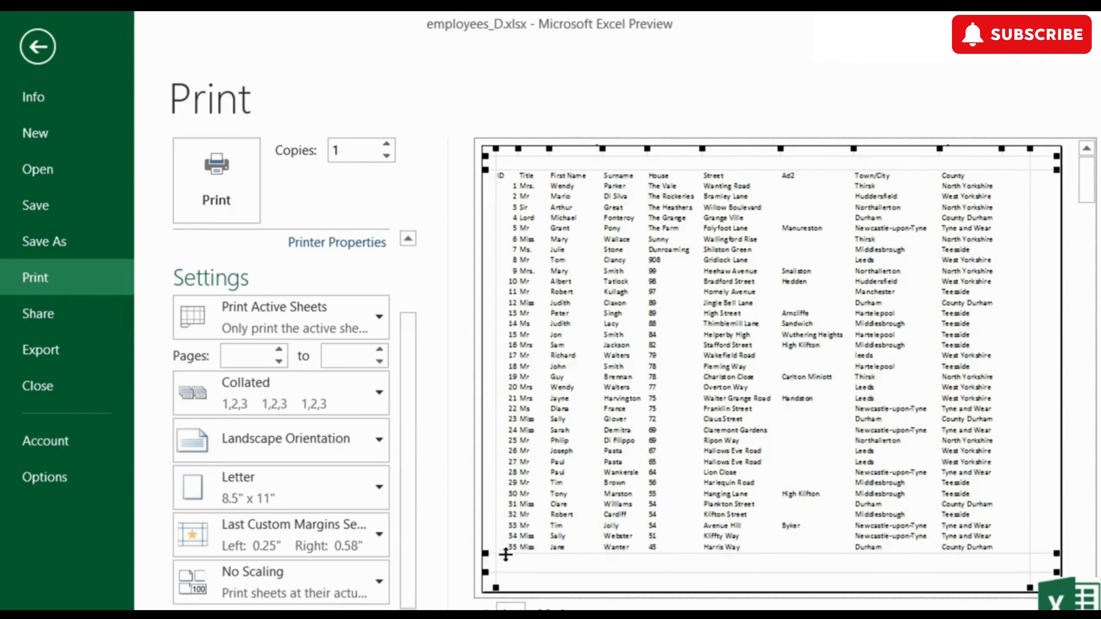
left_click_drag(515, 574, 519, 589)
left_click_drag(521, 554, 521, 563)
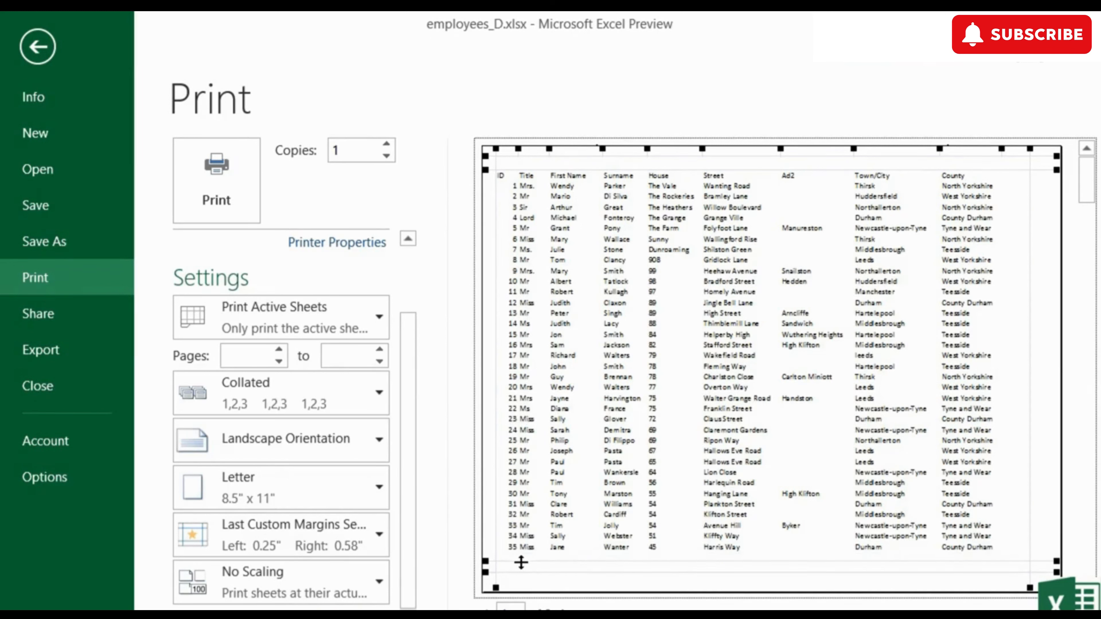
left_click_drag(521, 562, 523, 573)
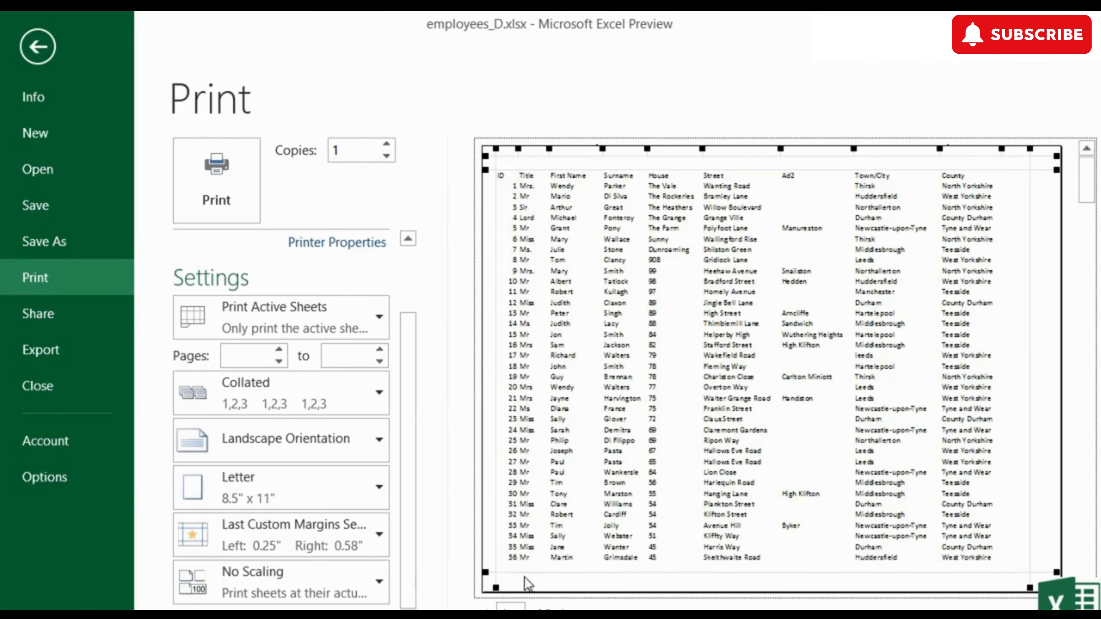
mouse_move(535, 177)
left_mouse_down()
mouse_move(531, 157)
mouse_move(542, 158)
left_mouse_up()
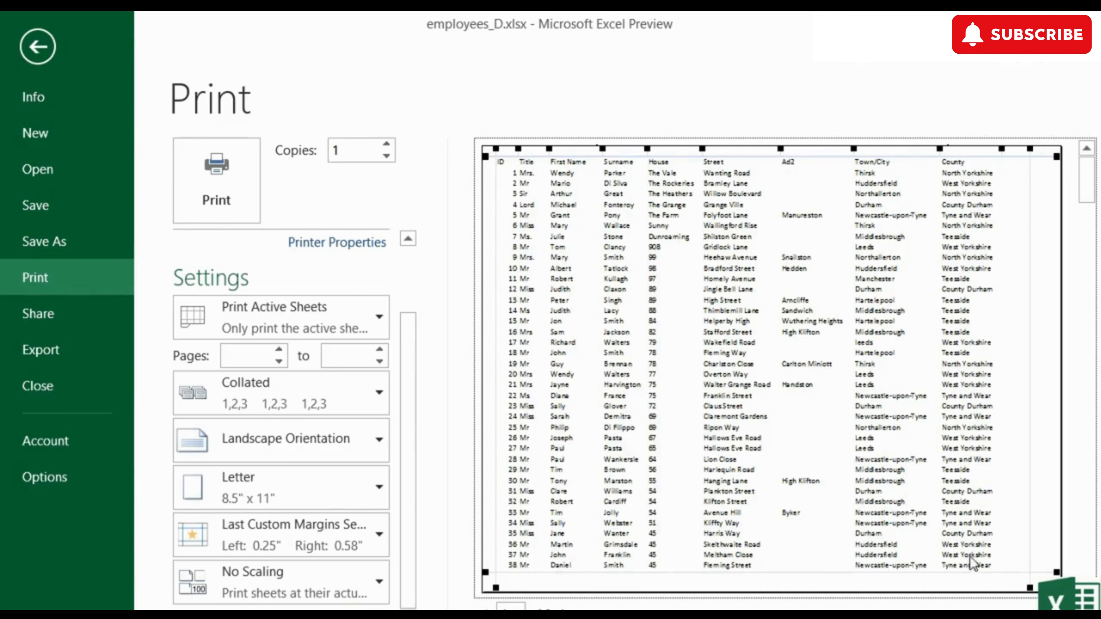
- Narrow the column at Town/City in the preview so the Postcode column fits the page
left_click(1067, 606)
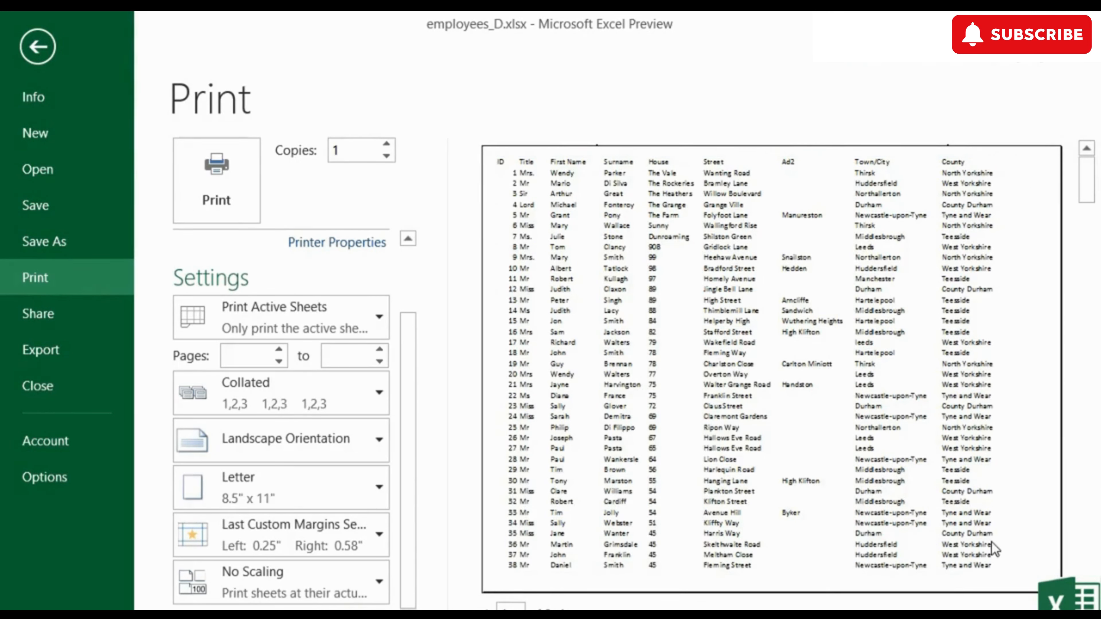
left_click(1066, 606)
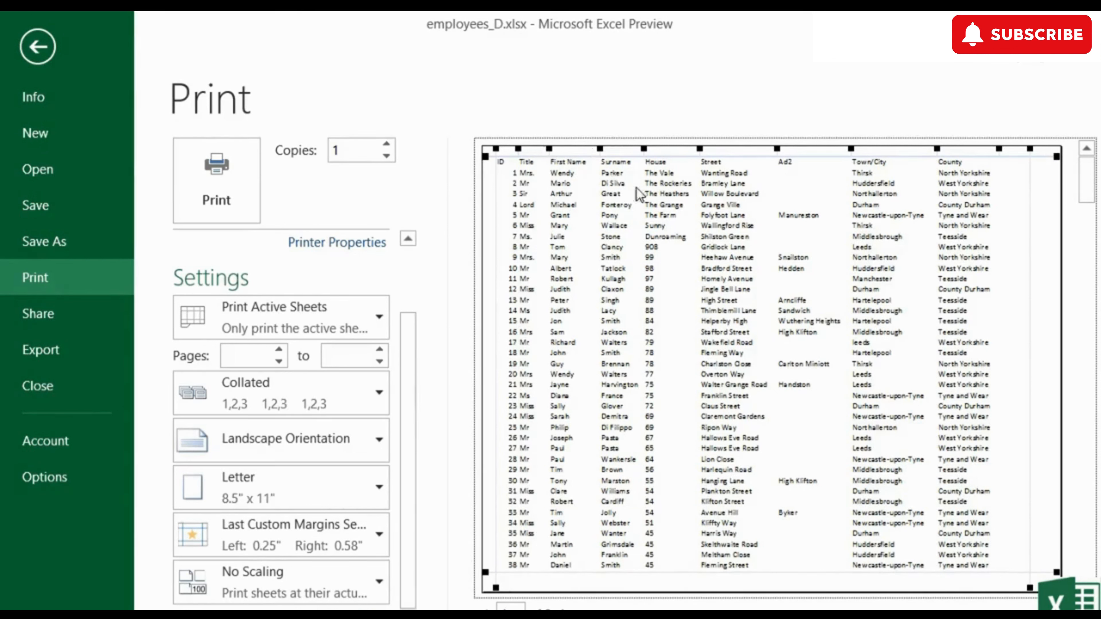
left_click_drag(851, 149, 841, 149)
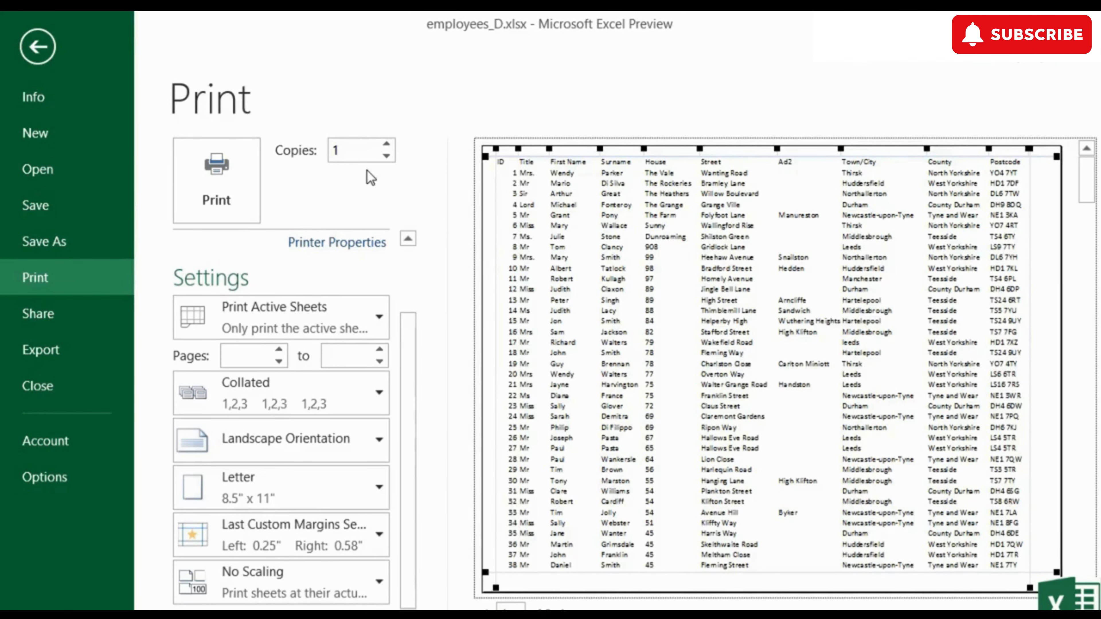
left_click(408, 262)
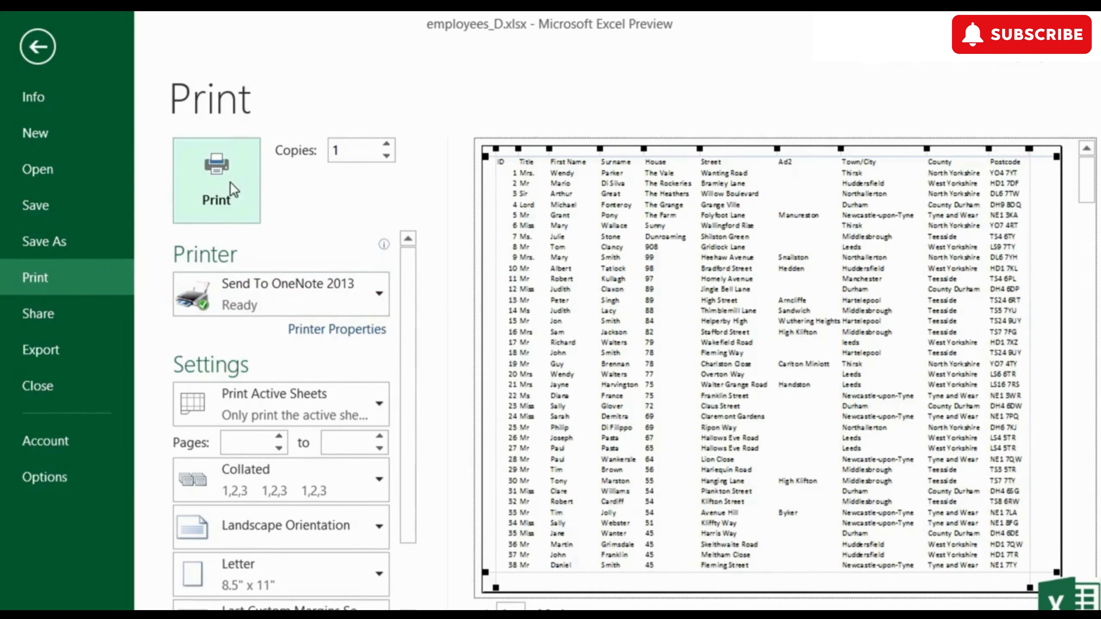
scroll(413, 314, "down", 2)
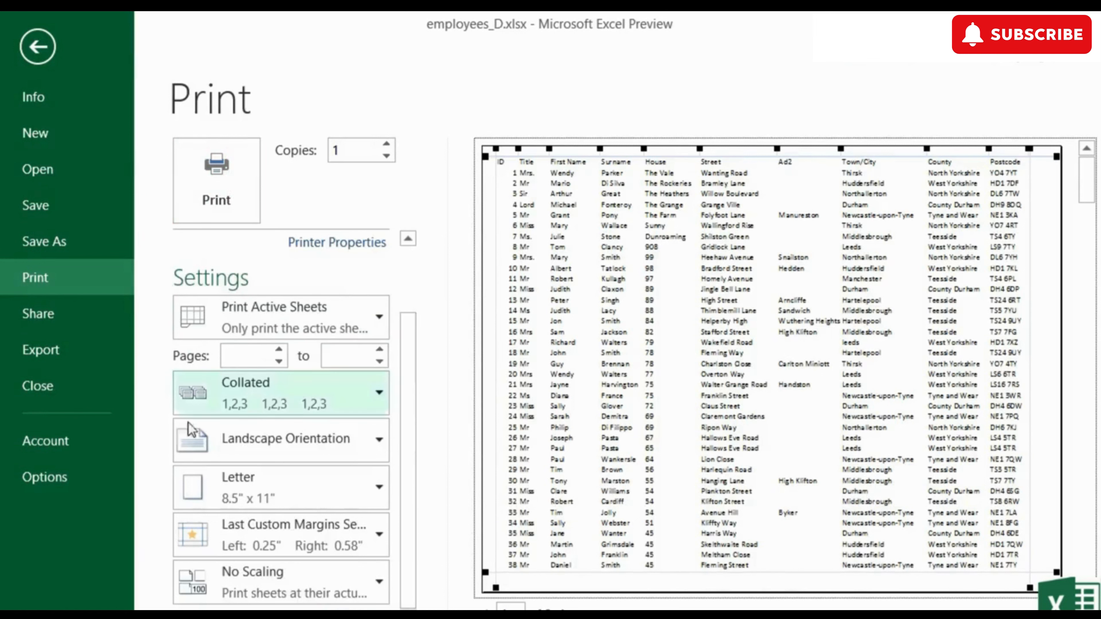